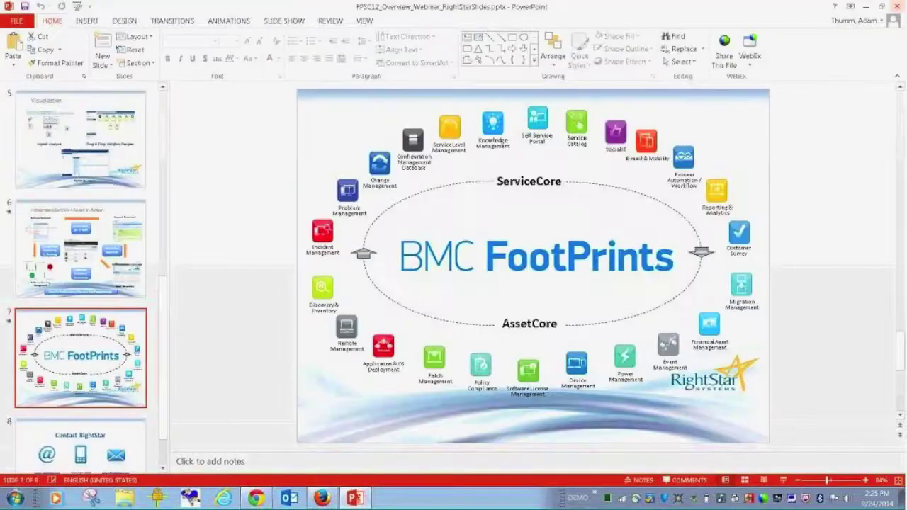
# - Minimize the presentation and reload the FootPrints Self Service portal to show its six catalog categories
pyautogui.click(862, 8)
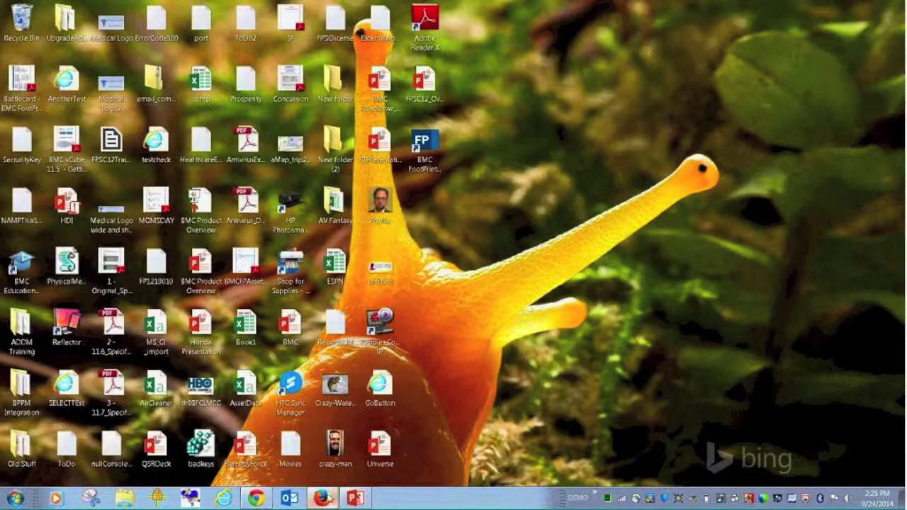
pyautogui.click(322, 498)
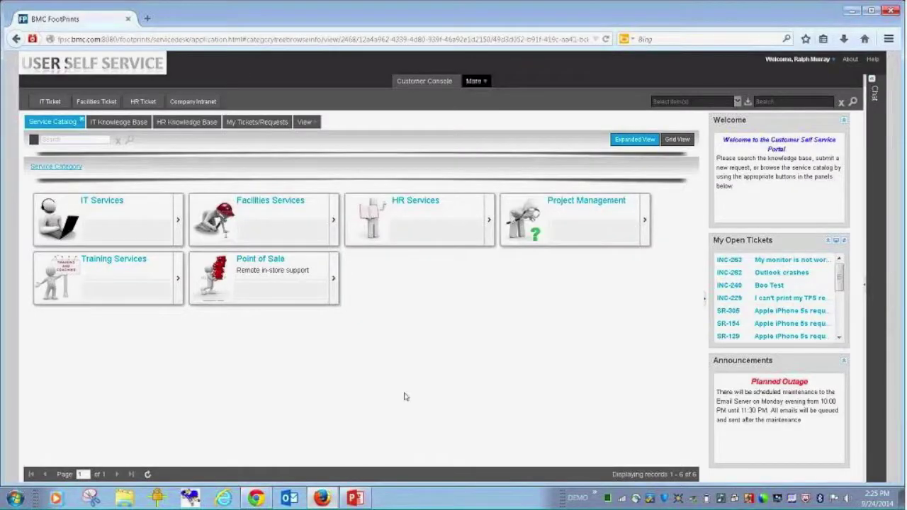
pyautogui.press('F5')
pyautogui.click(677, 141)
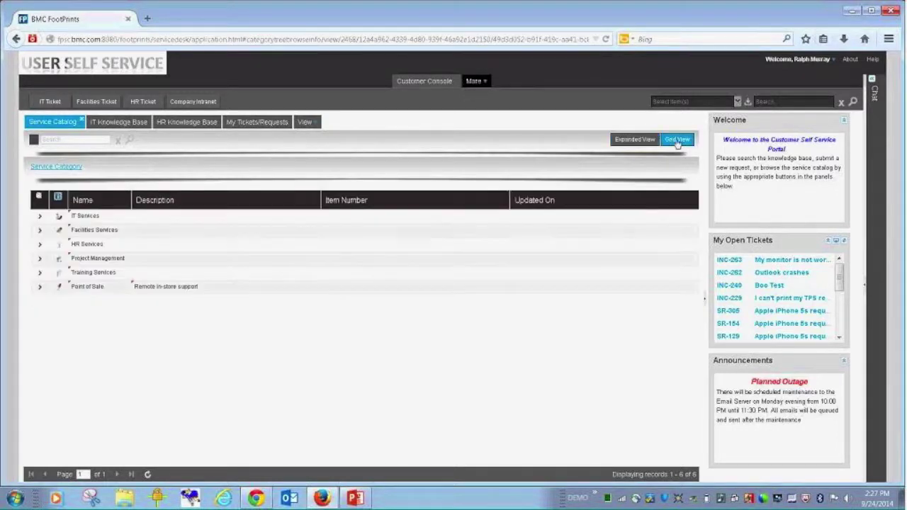
pyautogui.click(628, 139)
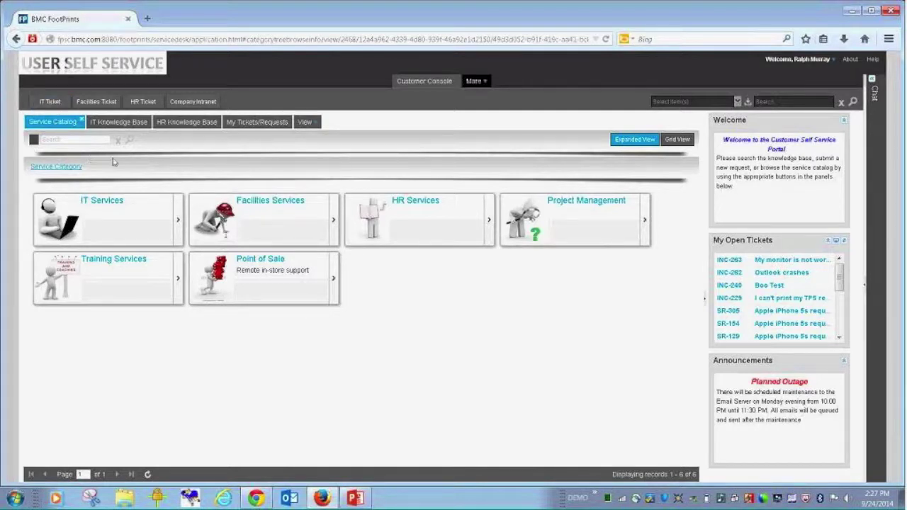
# - Open IT Services > Business Applications Services and view the Adobe Acrobat Reader service details
pyautogui.click(129, 214)
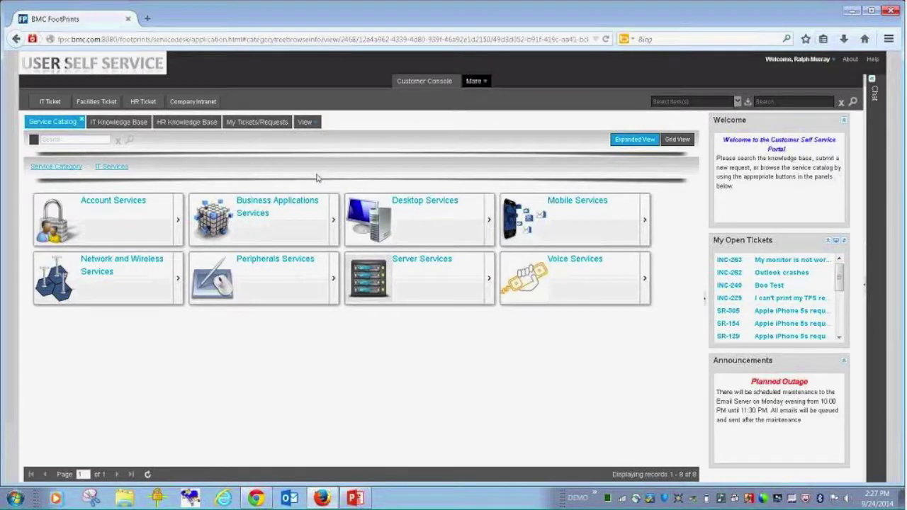
pyautogui.click(261, 220)
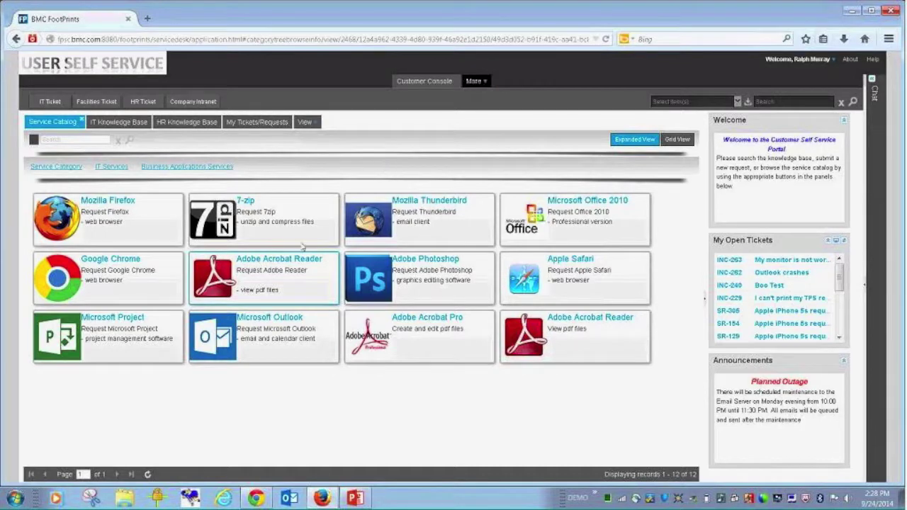
pyautogui.click(280, 300)
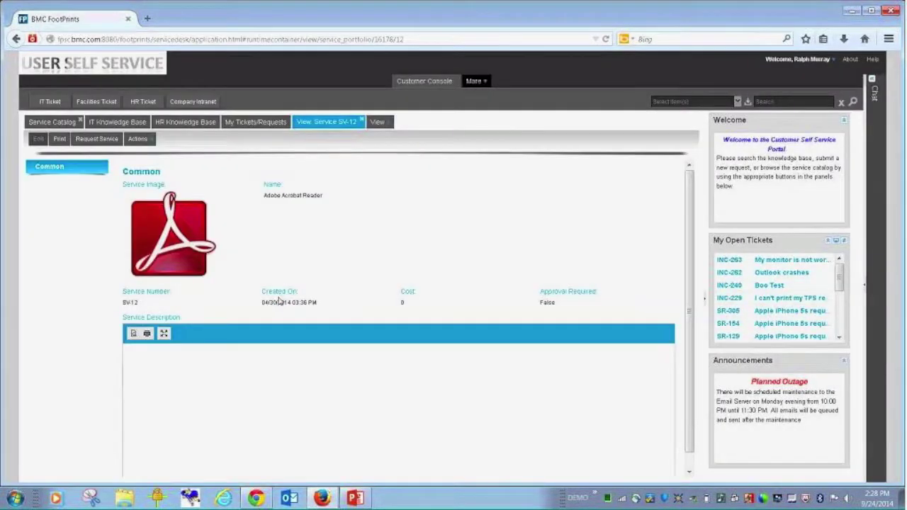
# - Save and close a new Adobe Acrobat Reader service request, then return to the Service Catalog
pyautogui.scroll(-1, 688, 253)
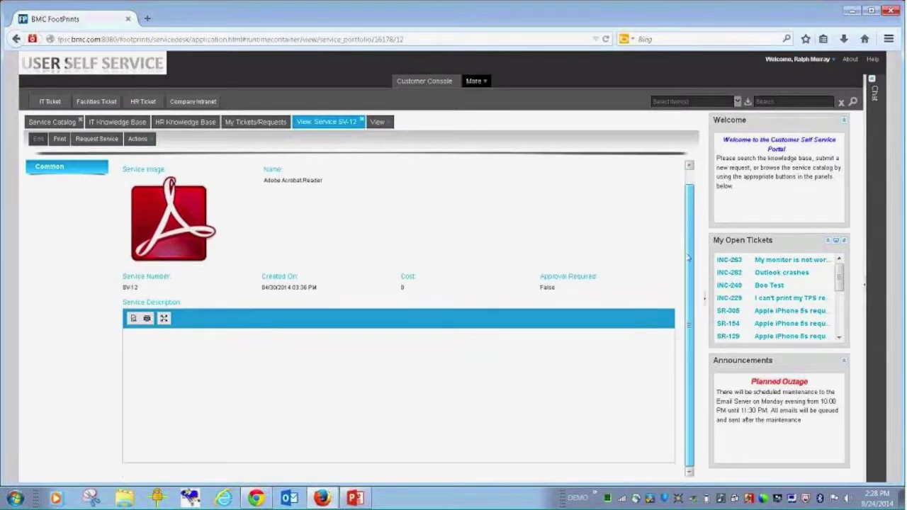
pyautogui.scroll(1, 684, 249)
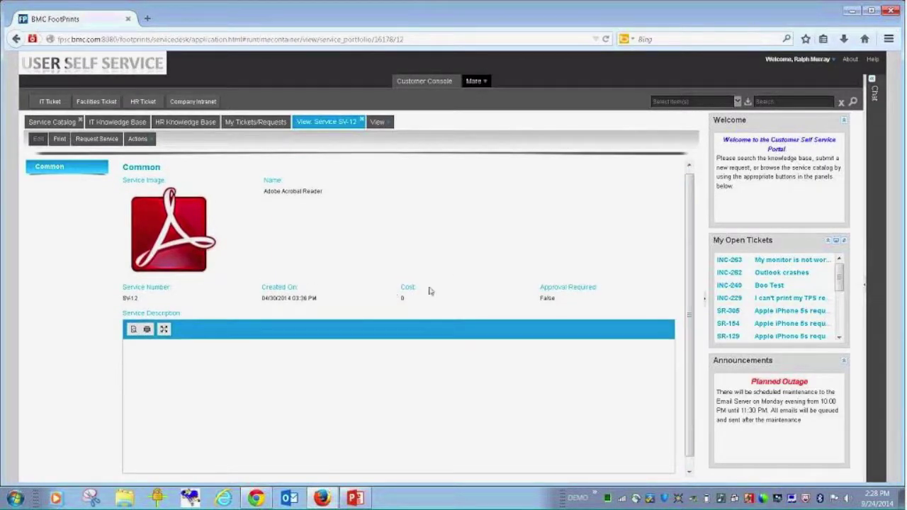
pyautogui.click(97, 139)
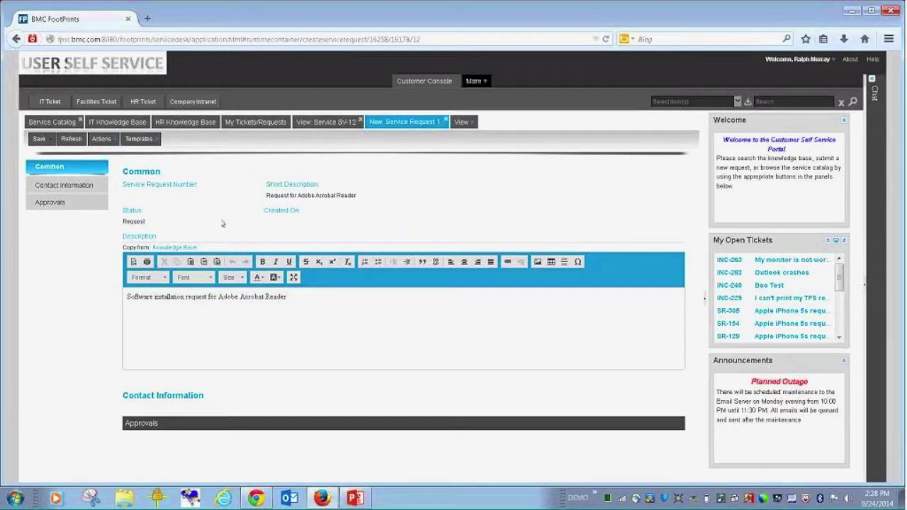
pyautogui.click(47, 140)
pyautogui.click(50, 166)
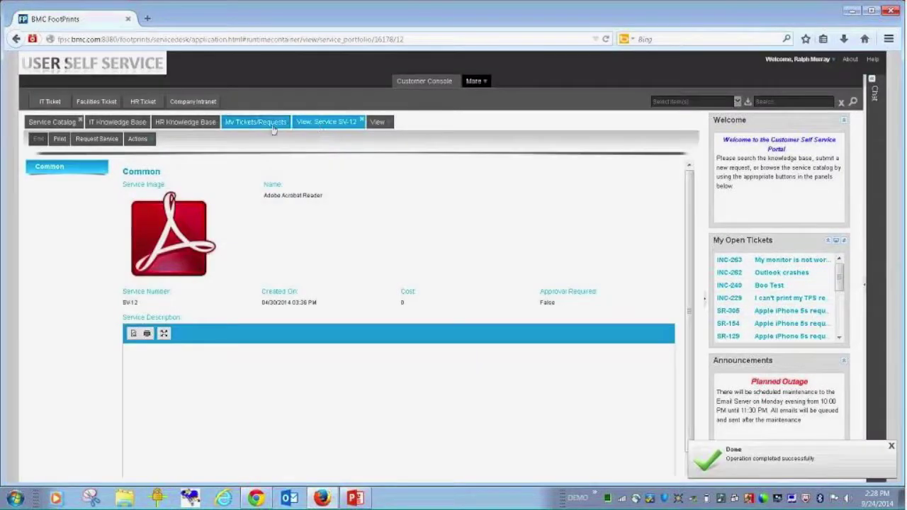
pyautogui.click(60, 124)
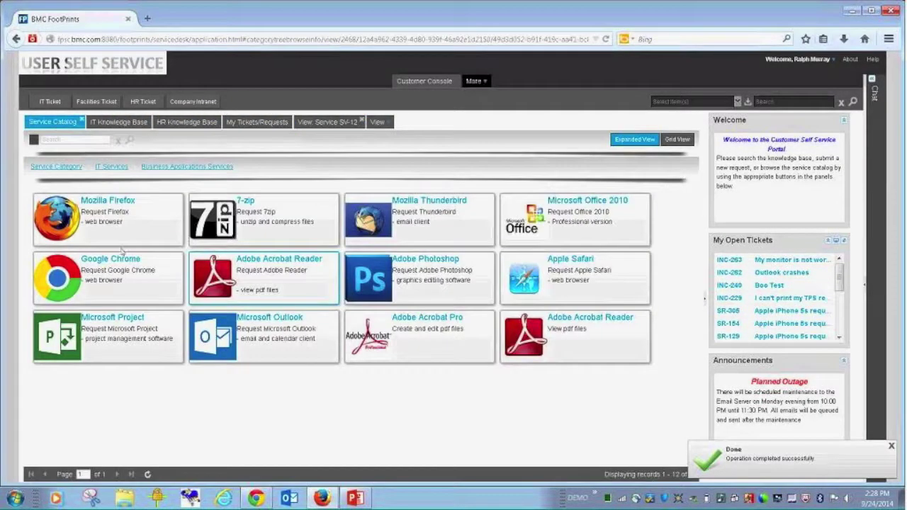
# - Look through Account Services and Voice Services, then open Mobile Services and the Apple iPhone 5s details
pyautogui.click(112, 167)
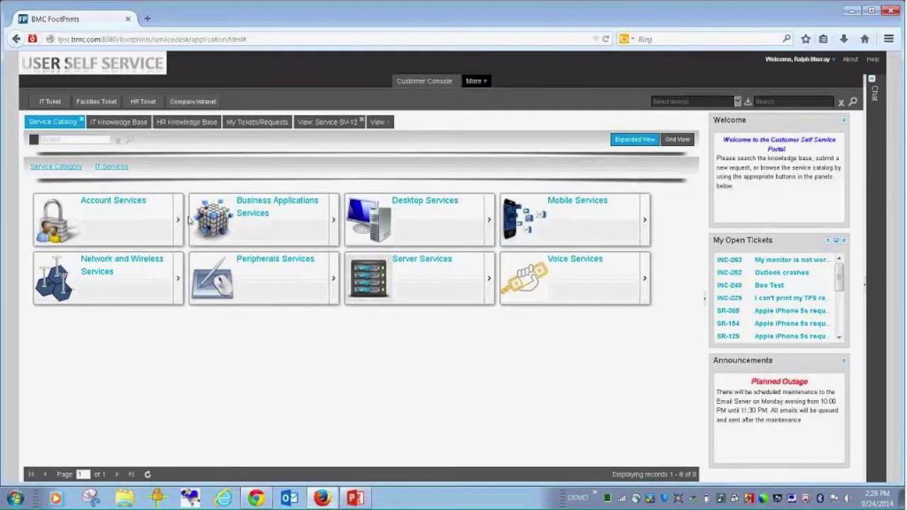
pyautogui.click(160, 224)
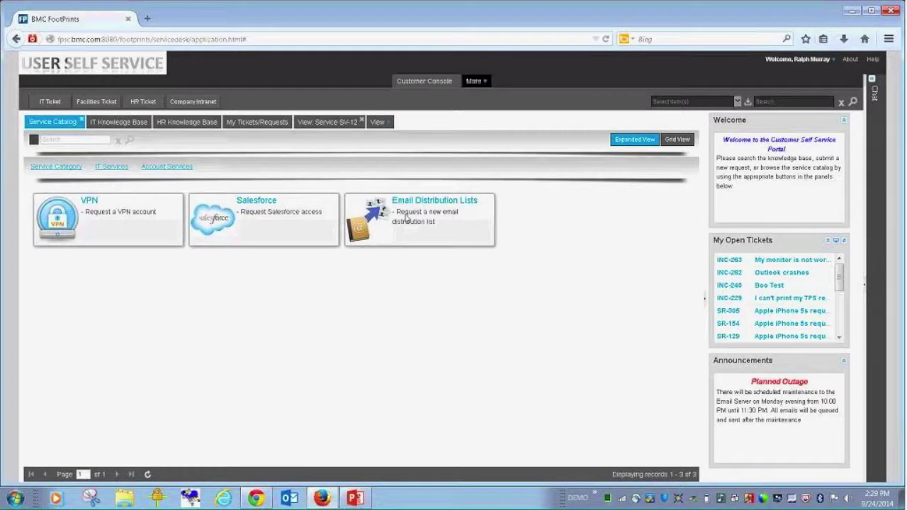
pyautogui.click(115, 168)
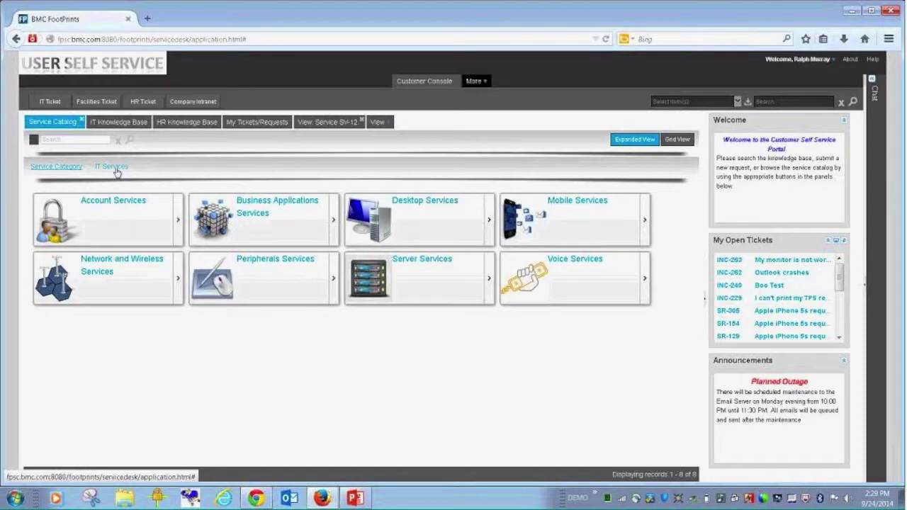
pyautogui.click(559, 276)
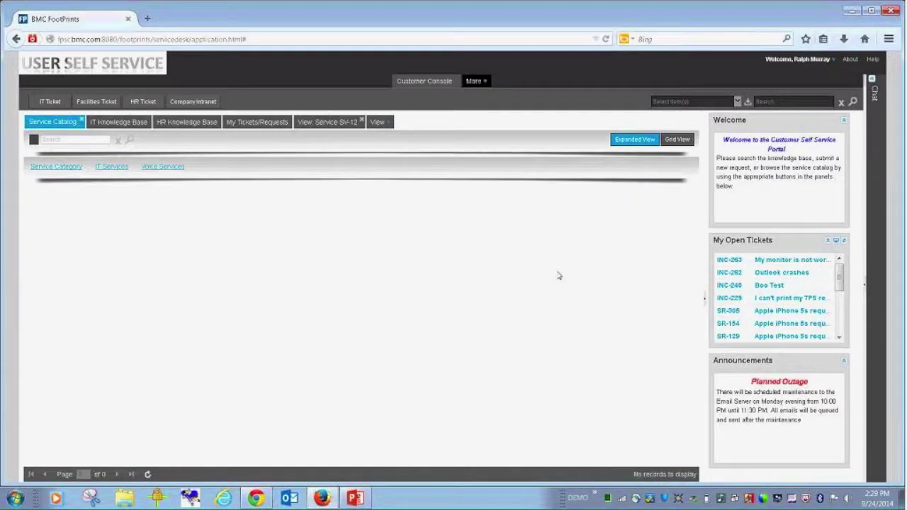
pyautogui.click(100, 168)
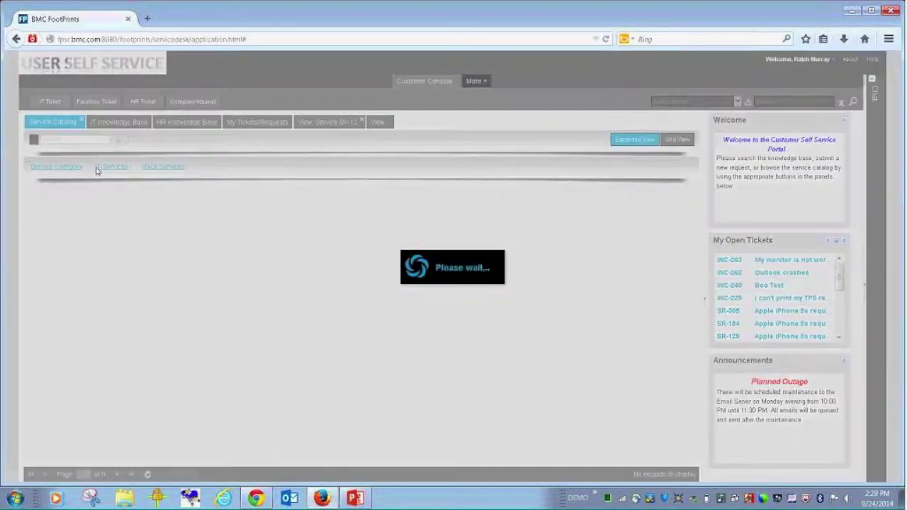
pyautogui.click(546, 230)
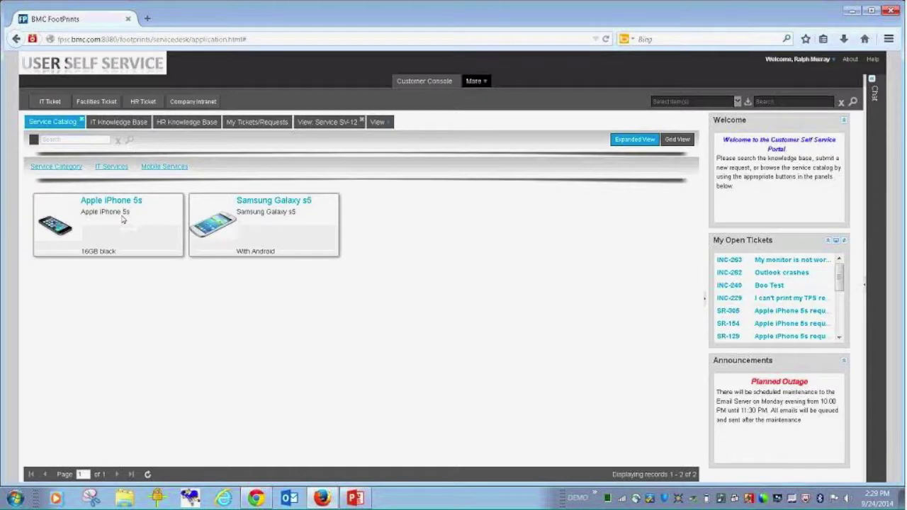
pyautogui.doubleClick(122, 220)
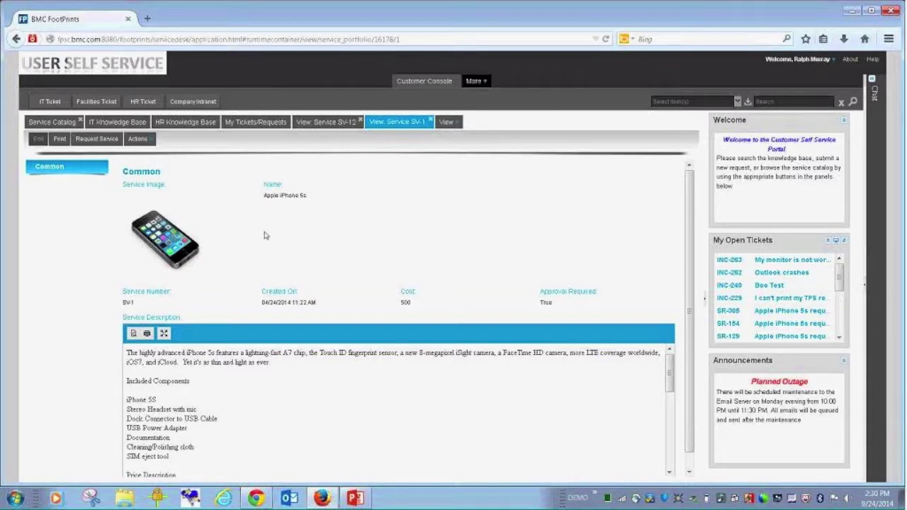
# - Request the Apple iPhone 5s with description 'I think they are real.' and save and close it
pyautogui.click(97, 140)
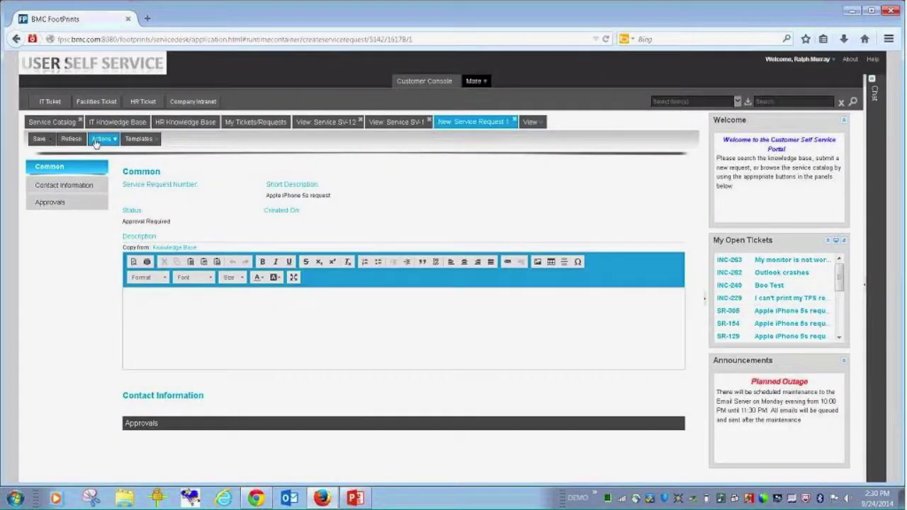
pyautogui.click(175, 314)
pyautogui.write('I think they are real.')
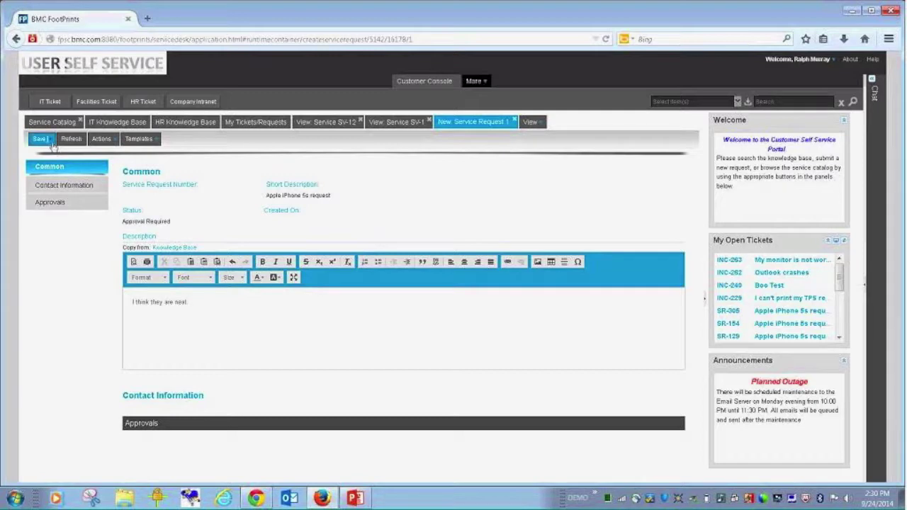
pyautogui.click(48, 139)
pyautogui.click(54, 167)
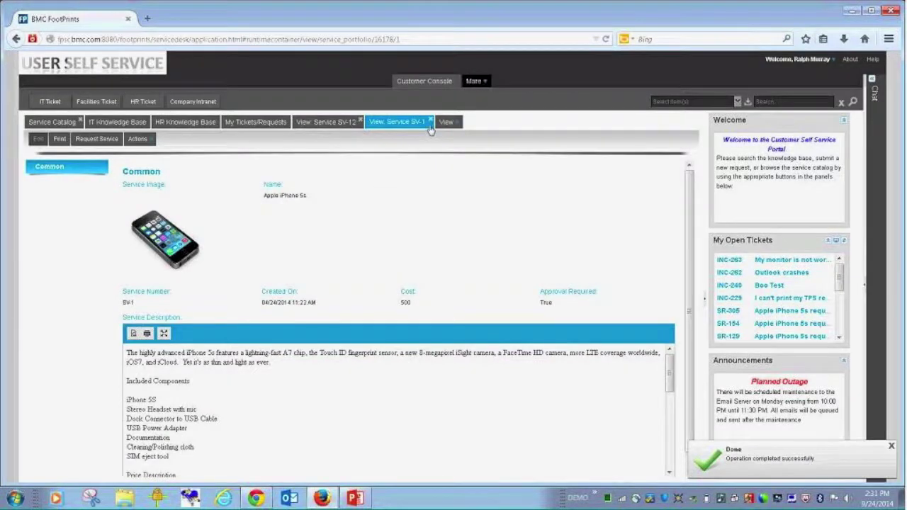
# - Close the iPhone details and browse Facilities Services' Temperature Control and Building Access services
pyautogui.click(430, 122)
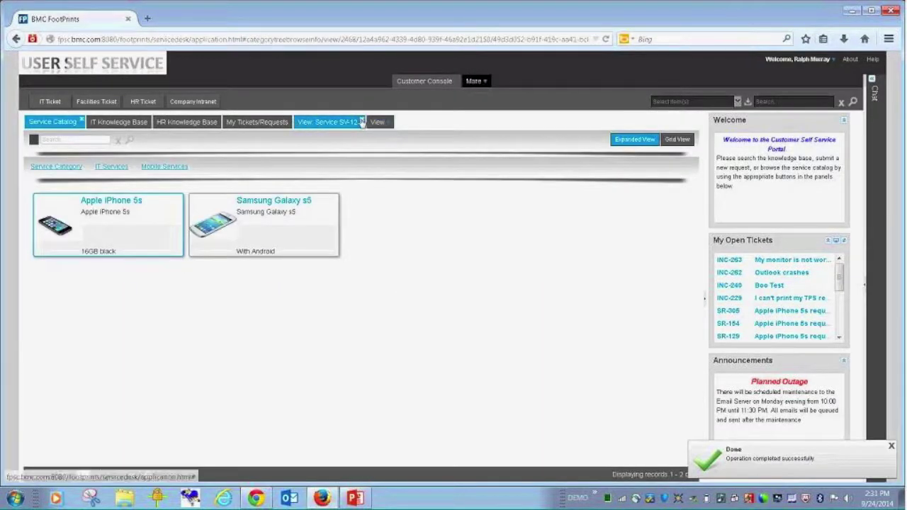
pyautogui.click(68, 168)
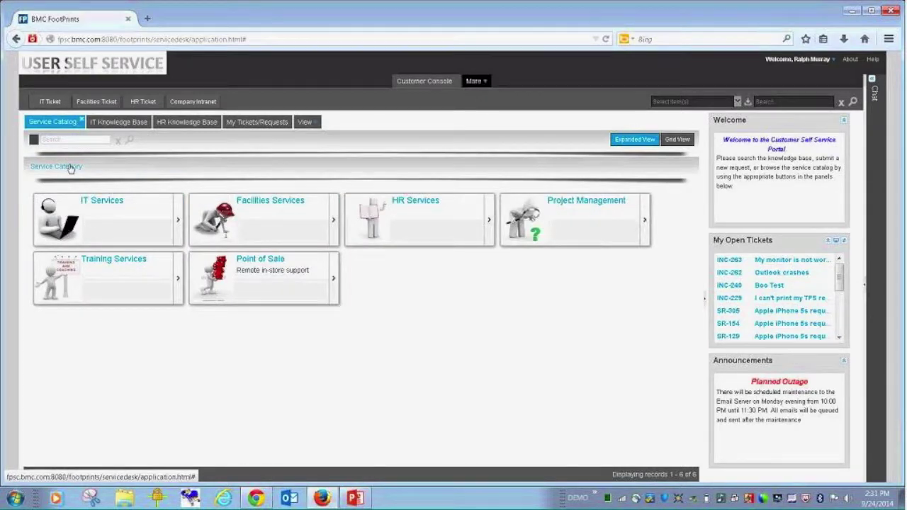
pyautogui.click(246, 222)
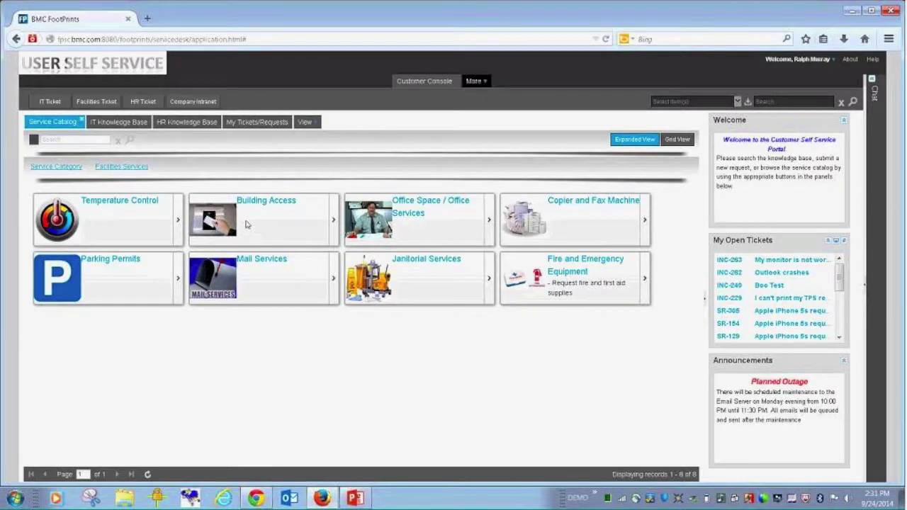
pyautogui.click(133, 225)
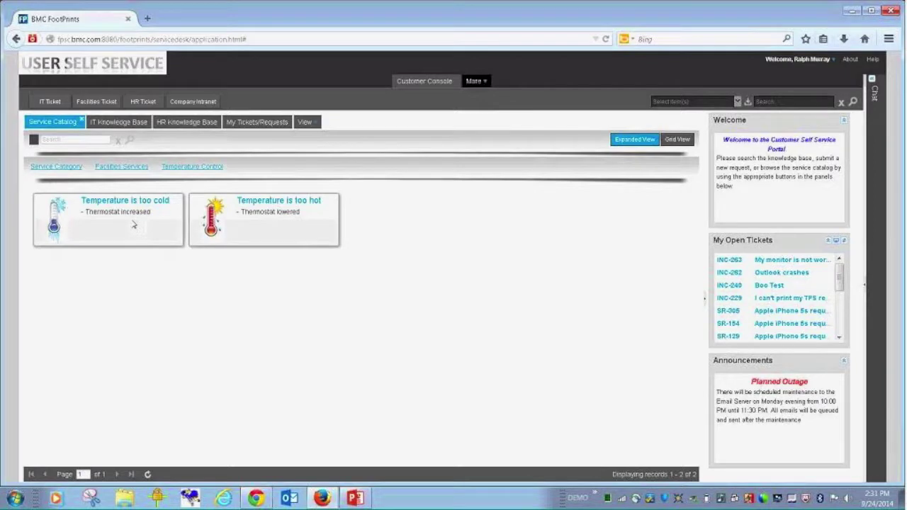
pyautogui.click(128, 168)
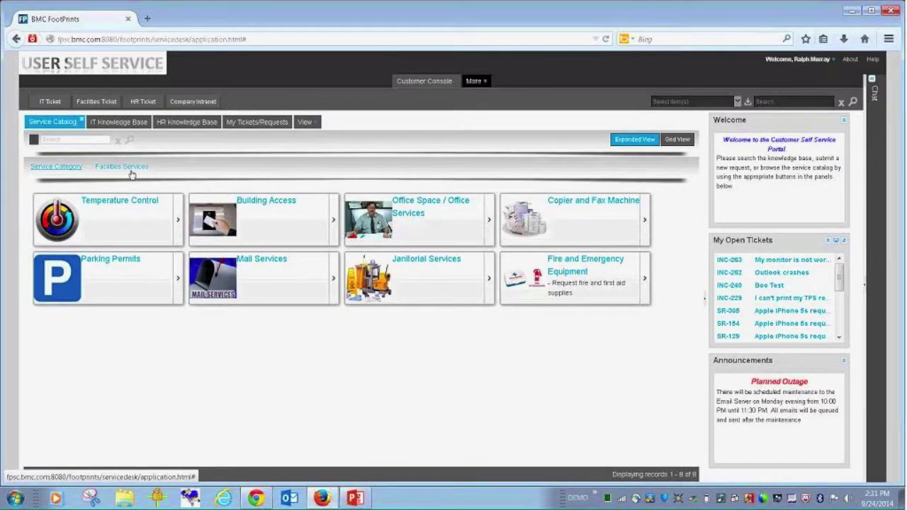
pyautogui.click(302, 220)
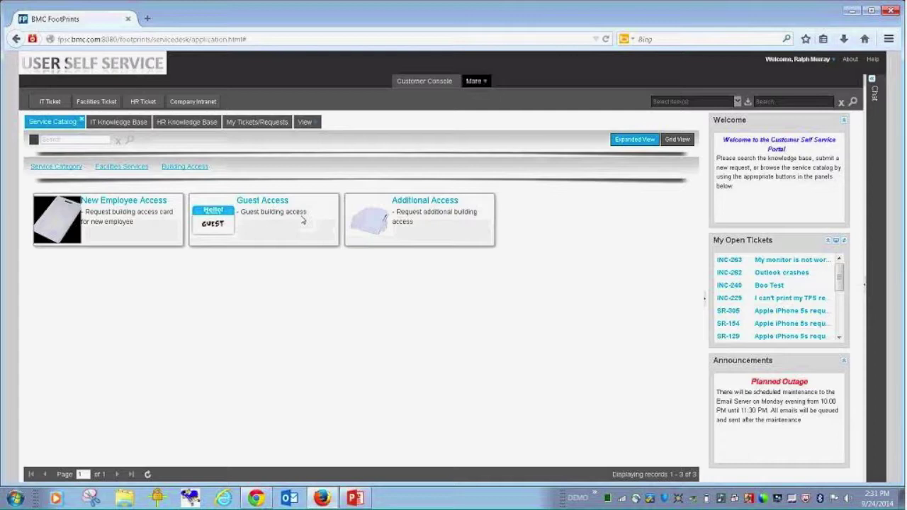
# - Open HR Services > Part Time Employee and start a new request for it
pyautogui.click(59, 169)
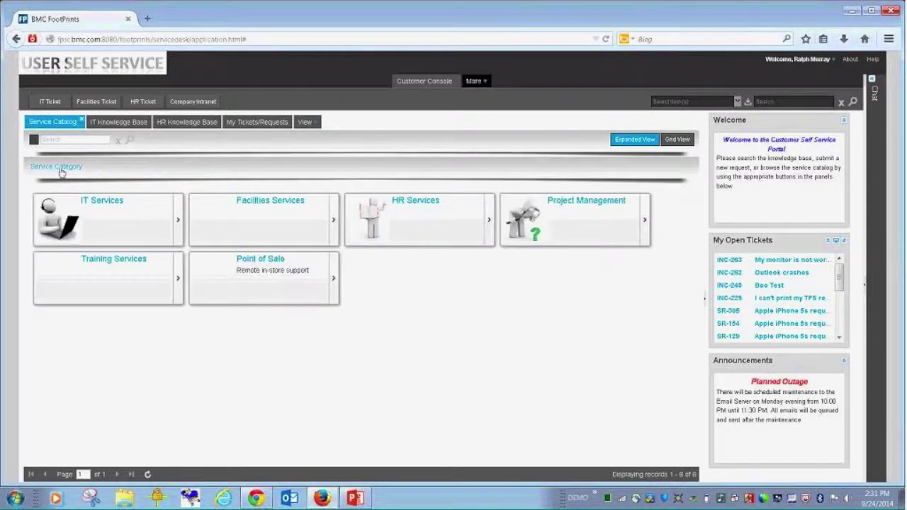
pyautogui.click(428, 216)
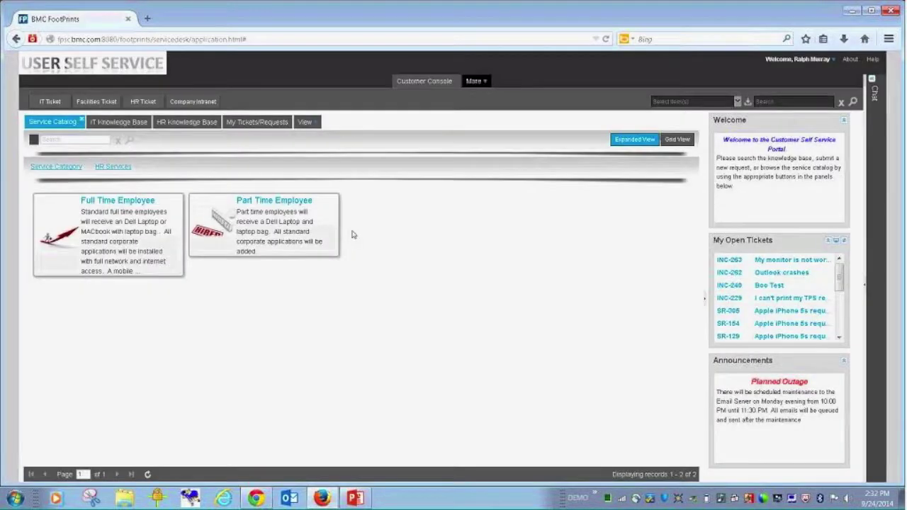
pyautogui.click(297, 246)
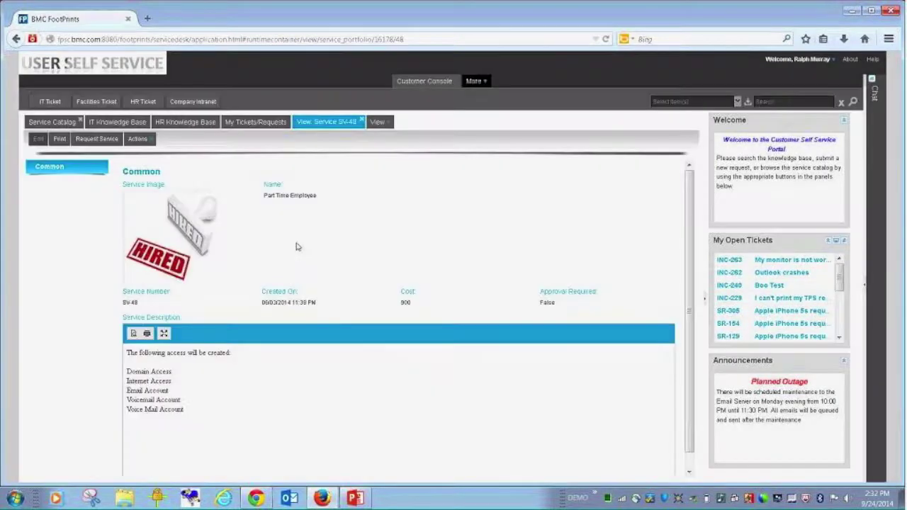
pyautogui.click(98, 140)
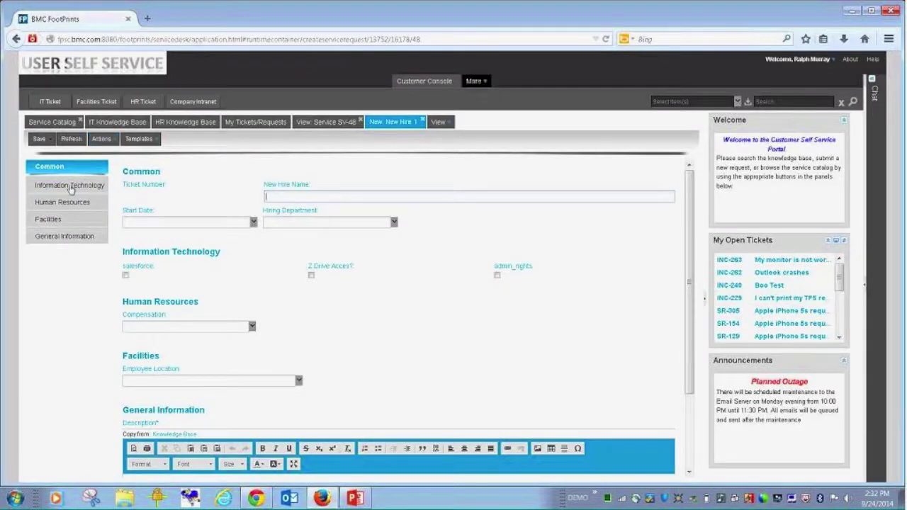
# - Grant salesforce and Z Drive access, with Sales hiring department and Inside Sales job role
pyautogui.click(125, 275)
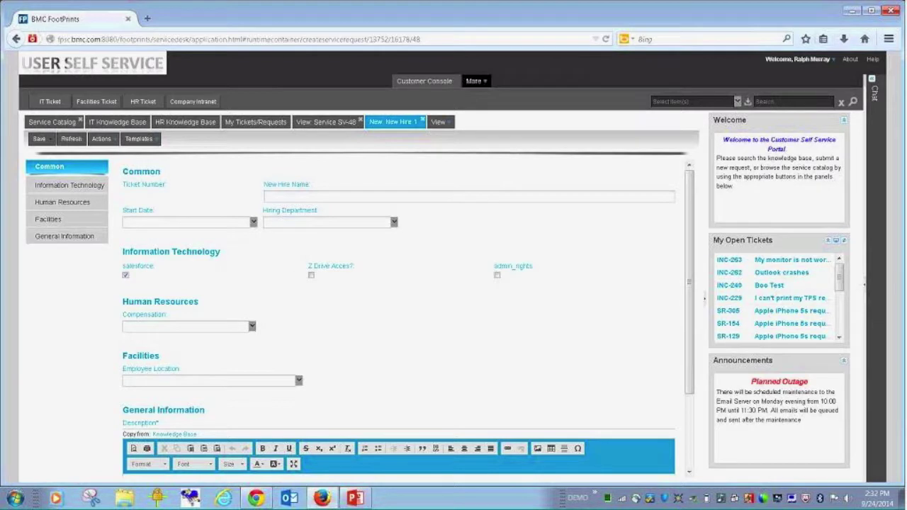
pyautogui.click(312, 276)
pyautogui.click(378, 228)
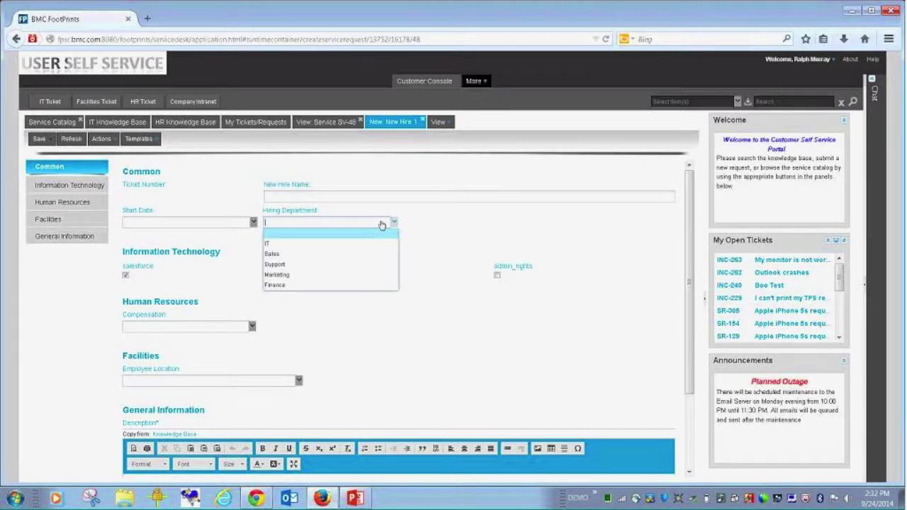
pyautogui.click(312, 249)
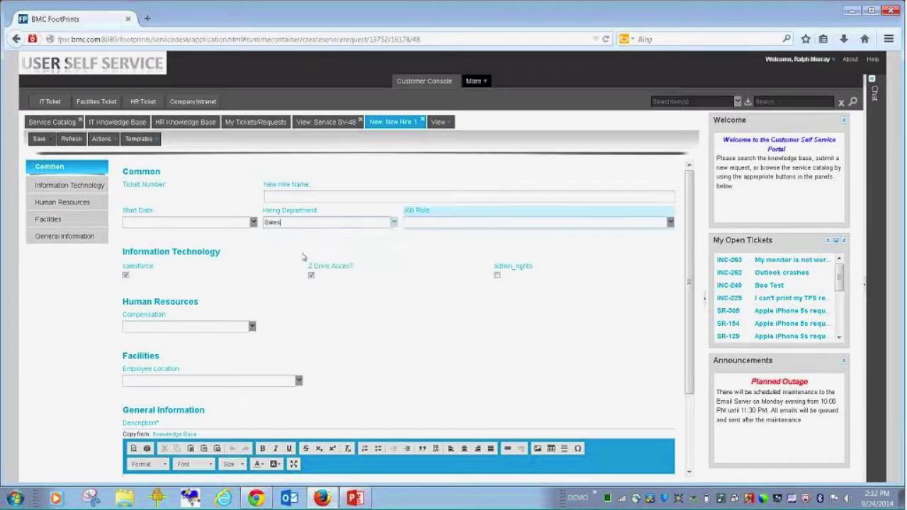
pyautogui.click(449, 224)
pyautogui.click(426, 243)
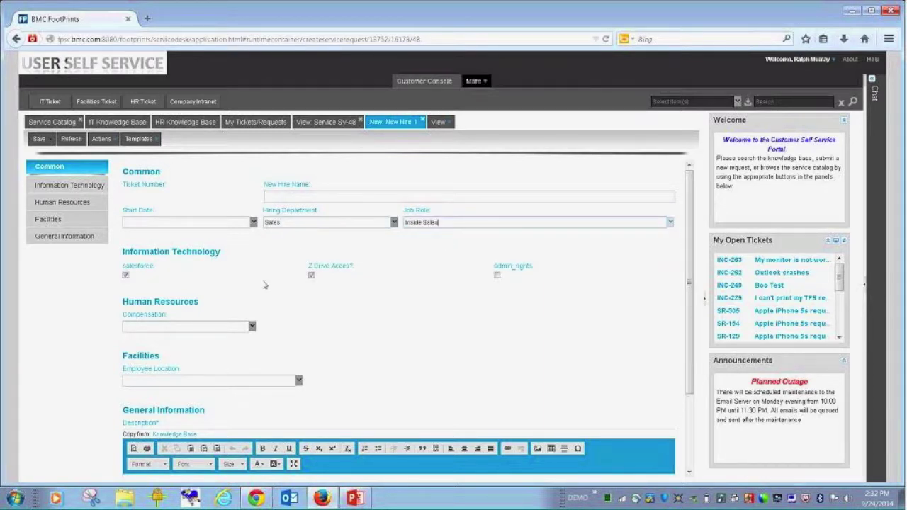
# - Set compensation type to Commission with 20% variable compensation
pyautogui.click(252, 328)
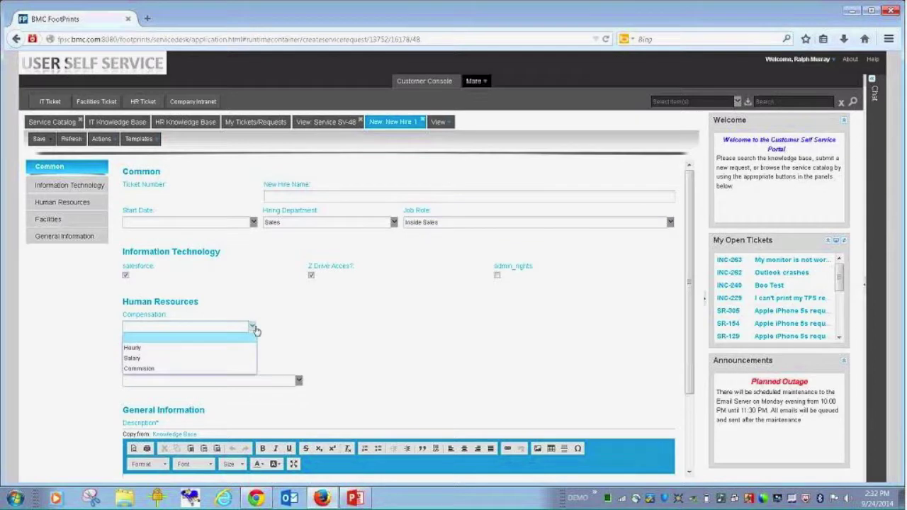
pyautogui.click(166, 353)
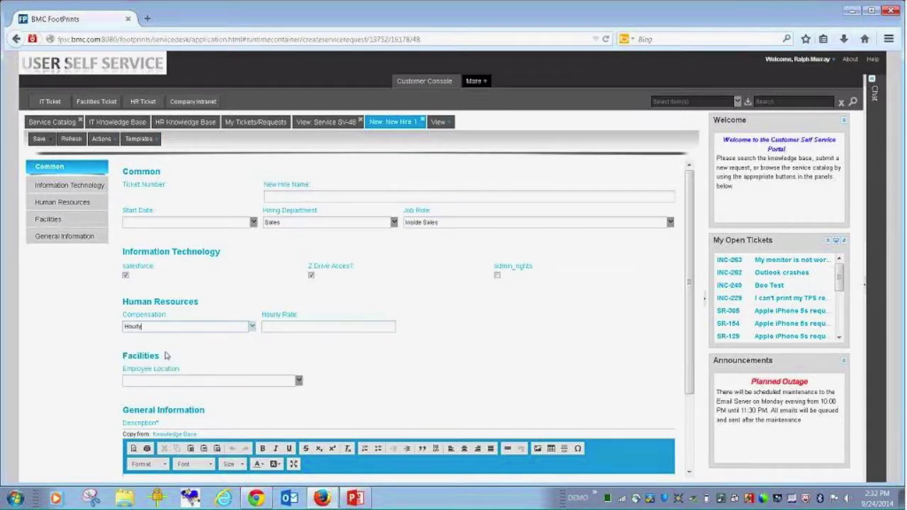
pyautogui.click(252, 327)
pyautogui.click(220, 358)
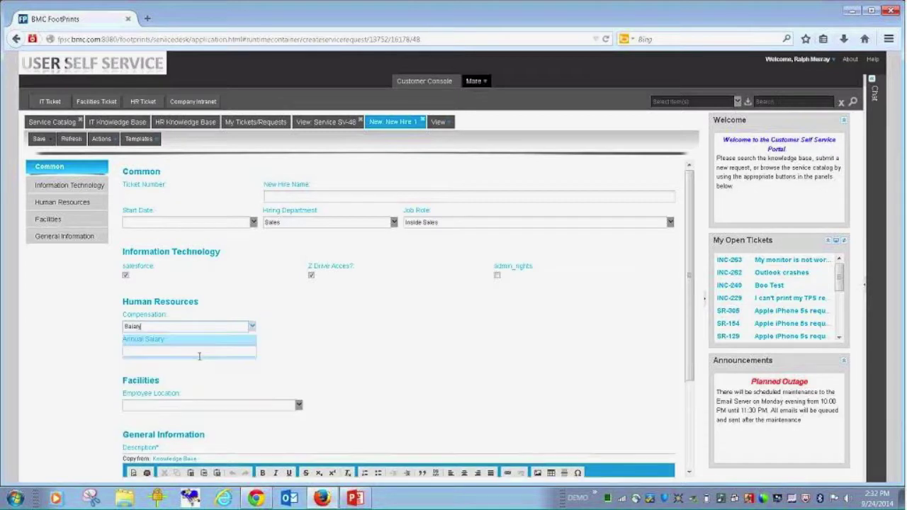
pyautogui.click(231, 328)
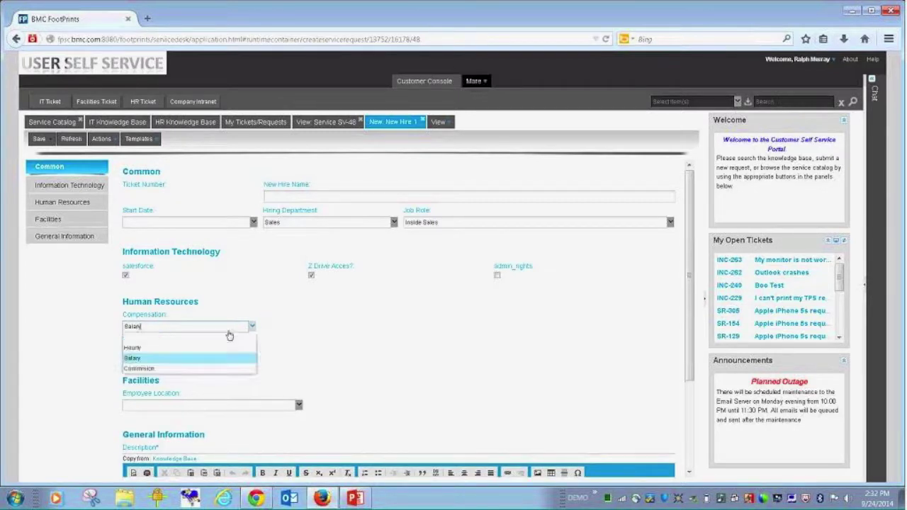
pyautogui.click(163, 369)
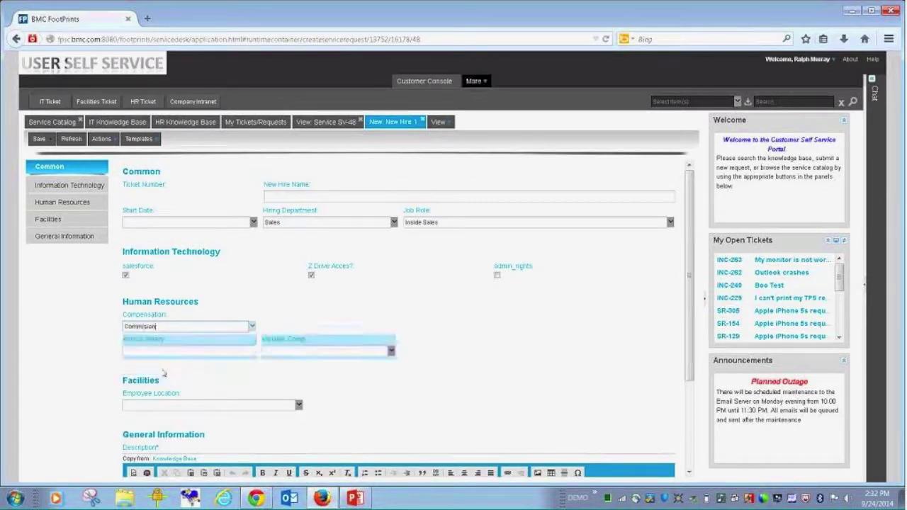
pyautogui.click(310, 352)
pyautogui.click(279, 385)
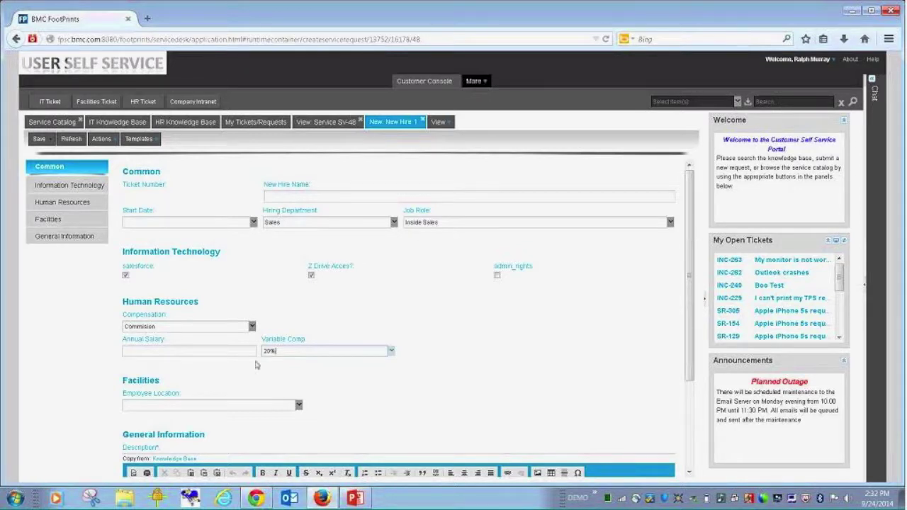
# - Enter the new hire's name, start date 09/25/2014 and annual salary 65000
pyautogui.click(321, 198)
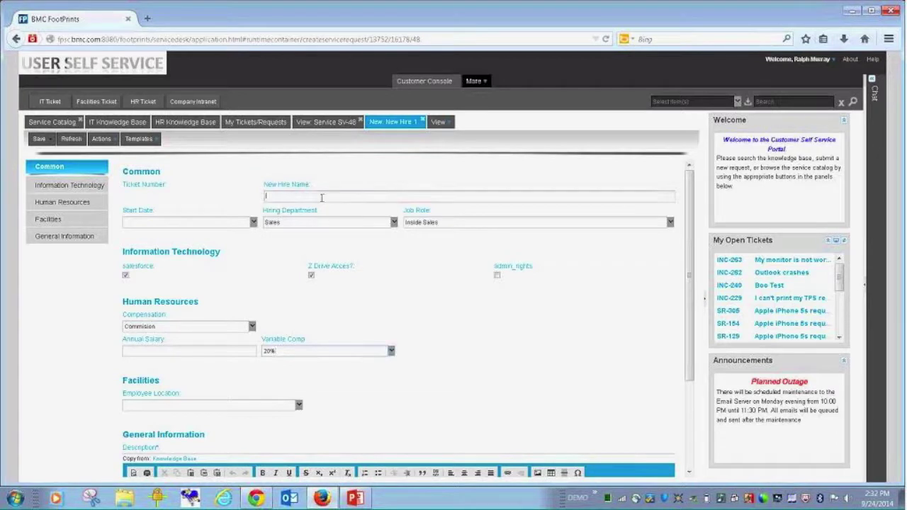
pyautogui.write('Jerry')
pyautogui.click(253, 223)
pyautogui.click(177, 286)
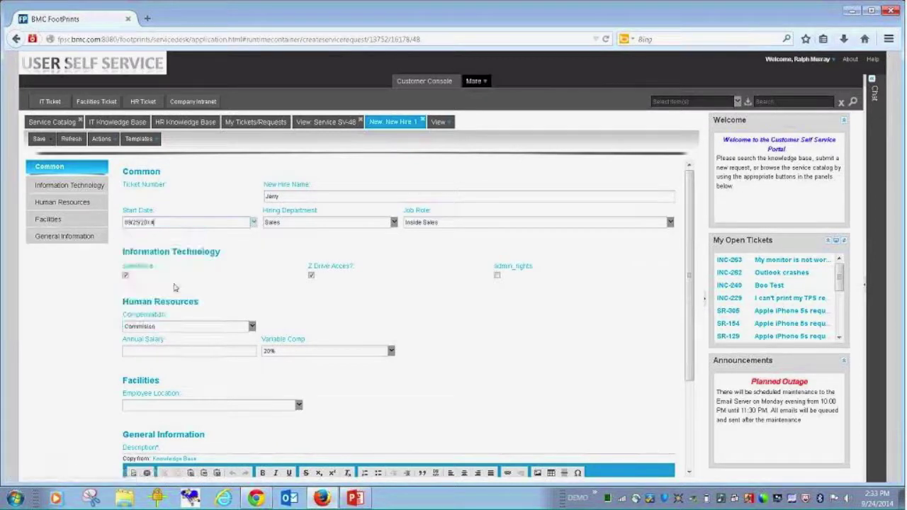
pyautogui.click(233, 352)
pyautogui.write('65000')
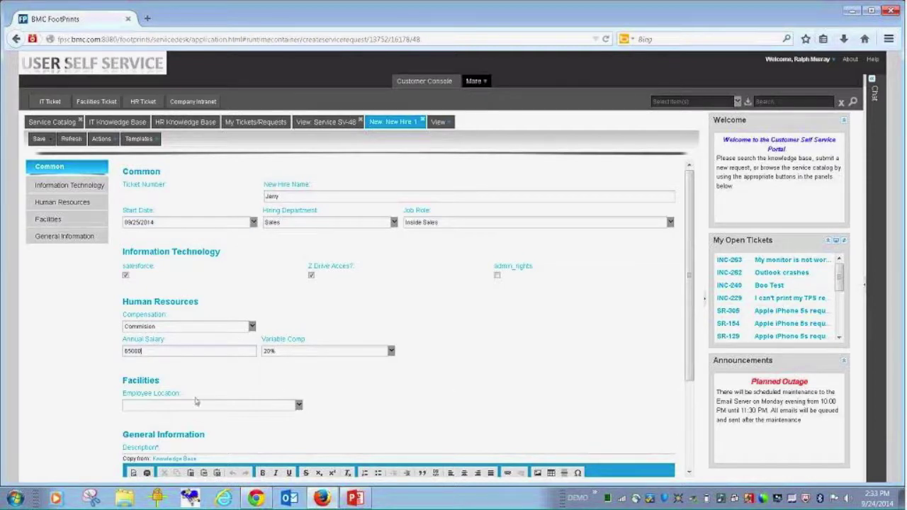
# - Set employee location to Main Office, office type Office, and office/cube 124
pyautogui.click(298, 405)
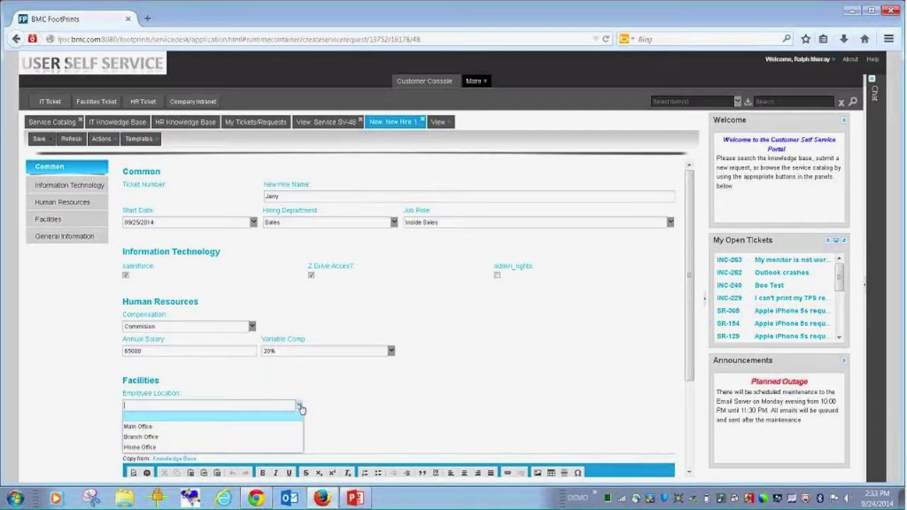
pyautogui.click(242, 428)
pyautogui.click(343, 407)
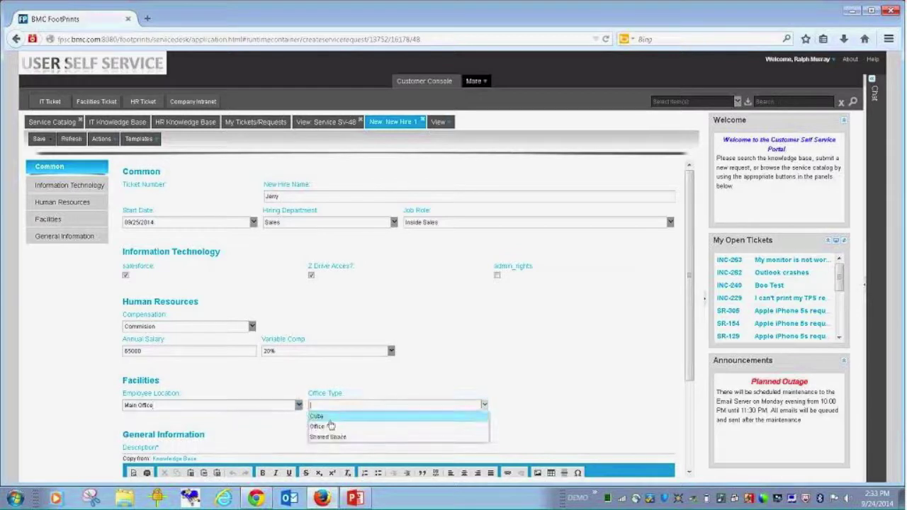
pyautogui.click(325, 428)
pyautogui.click(543, 405)
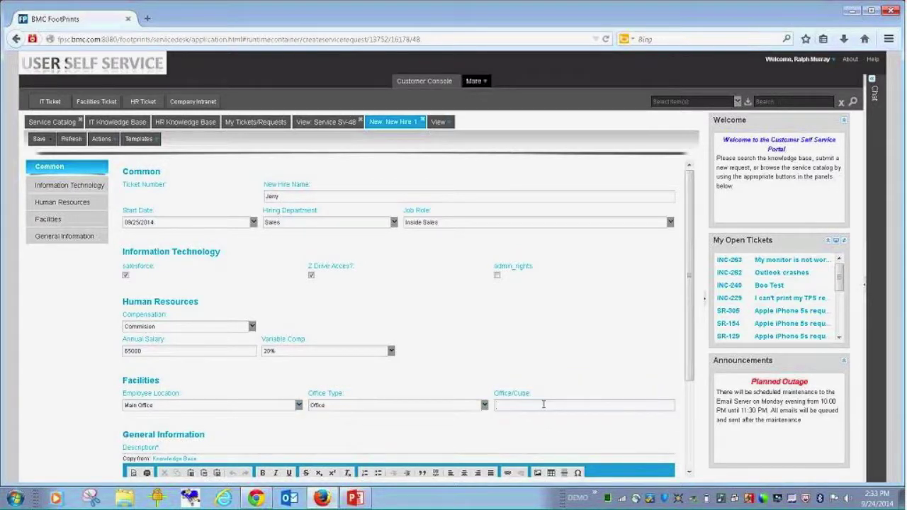
pyautogui.write('124')
pyautogui.scroll(-2, 382, 292)
pyautogui.click(227, 407)
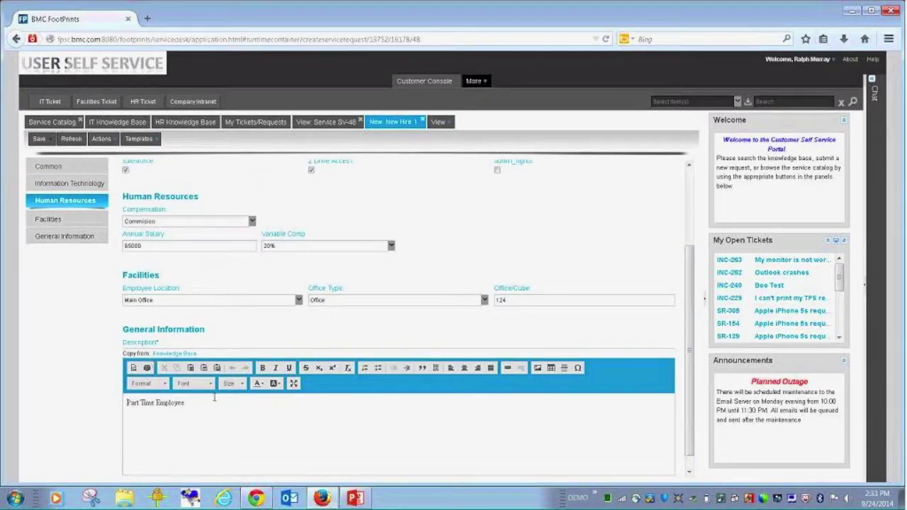
pyautogui.moveTo(690, 326); pyautogui.dragTo(698, 251)
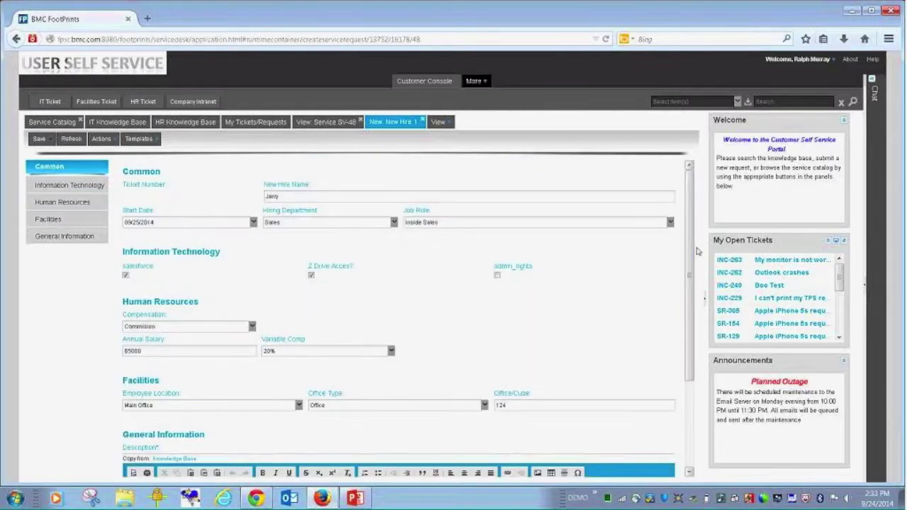
pyautogui.click(81, 203)
pyautogui.click(81, 186)
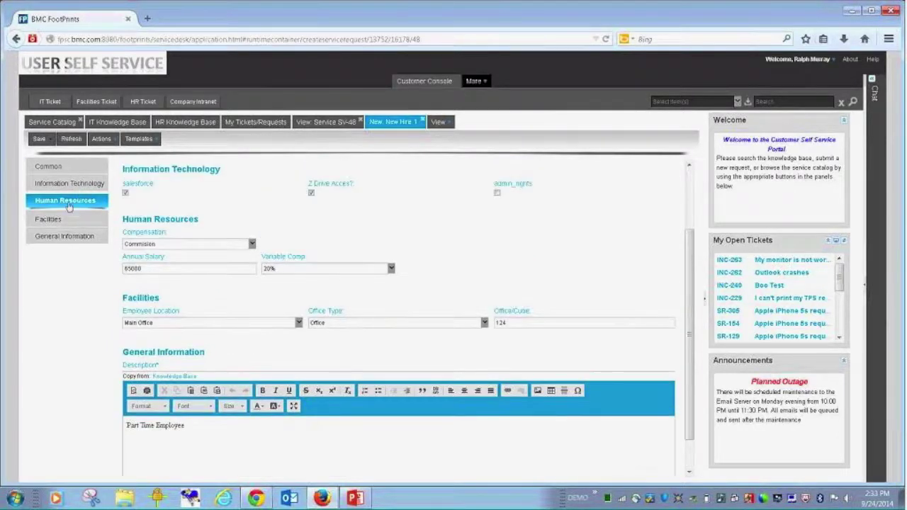
pyautogui.click(81, 200)
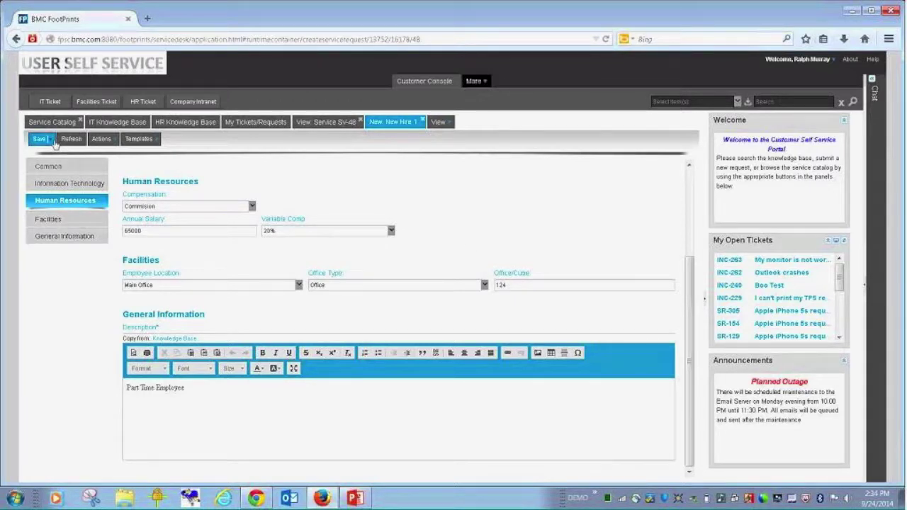
# - Use Save and Close on the Part Time Employee new hire request
pyautogui.click(54, 141)
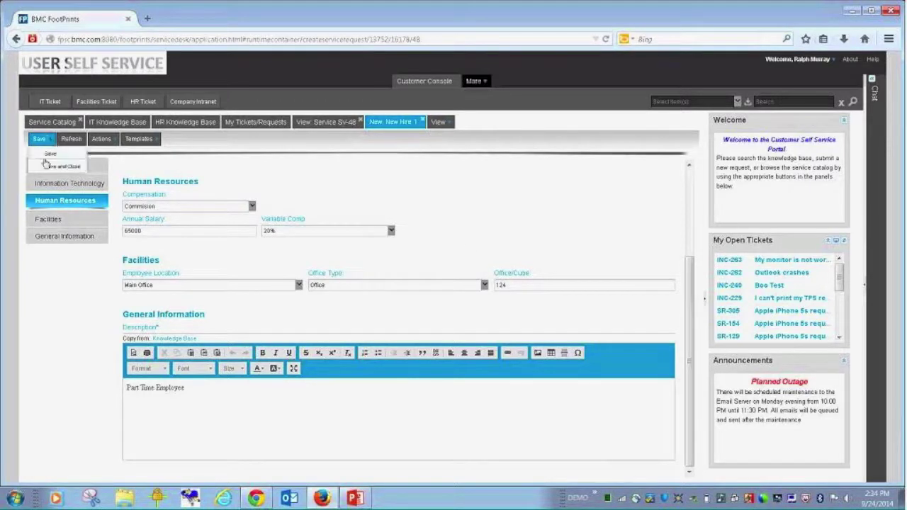
pyautogui.click(45, 165)
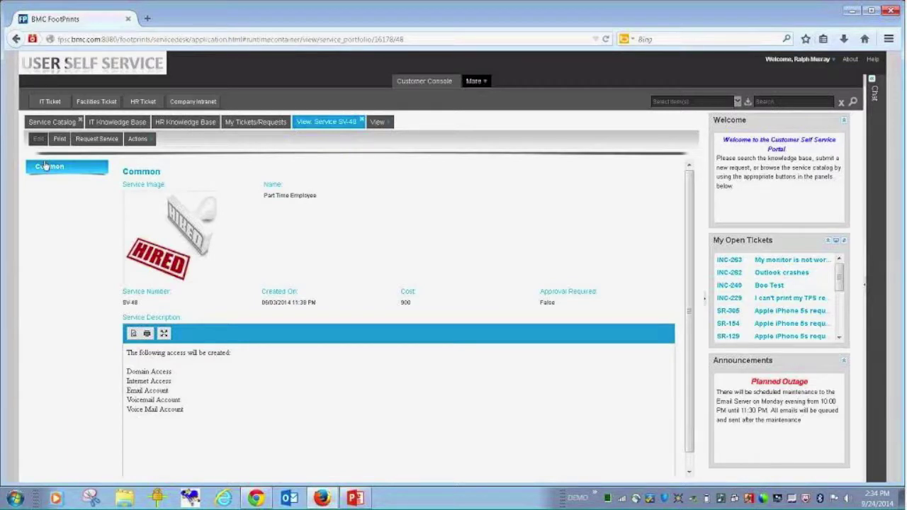
# - Open IT Knowledge Base > Hardware > Hard drive > Hard drive is noisy, then the HR knowledge base and my tickets list
pyautogui.click(57, 123)
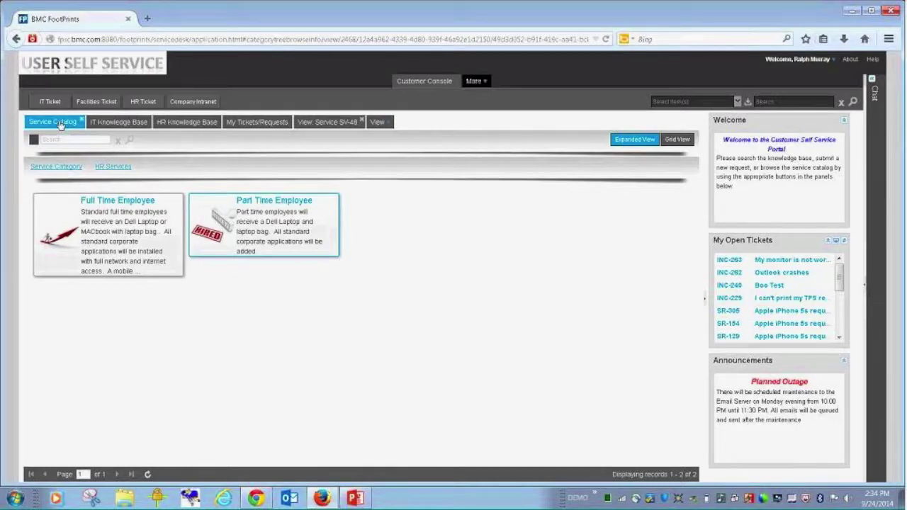
pyautogui.click(118, 126)
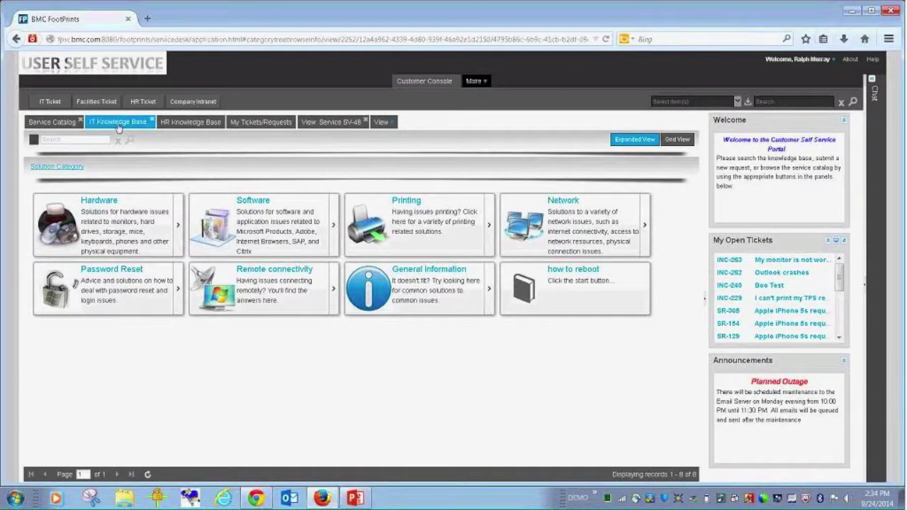
pyautogui.click(104, 207)
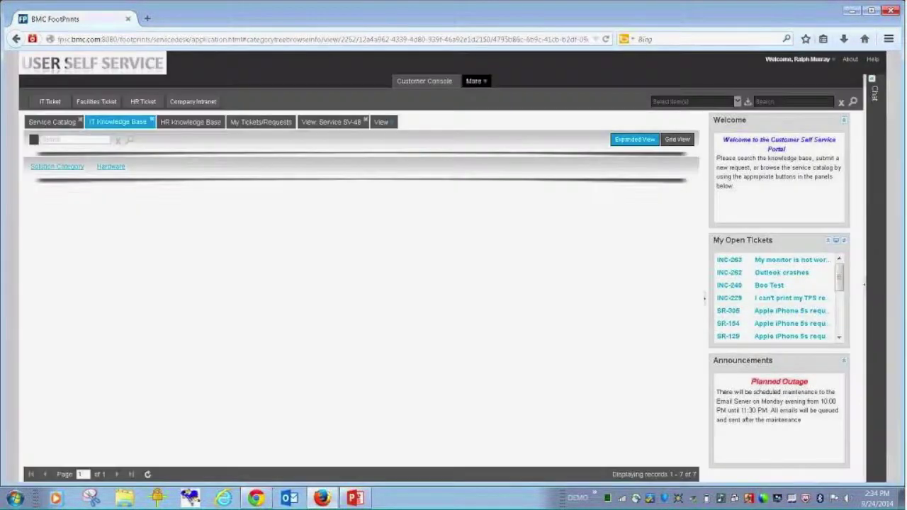
pyautogui.click(251, 215)
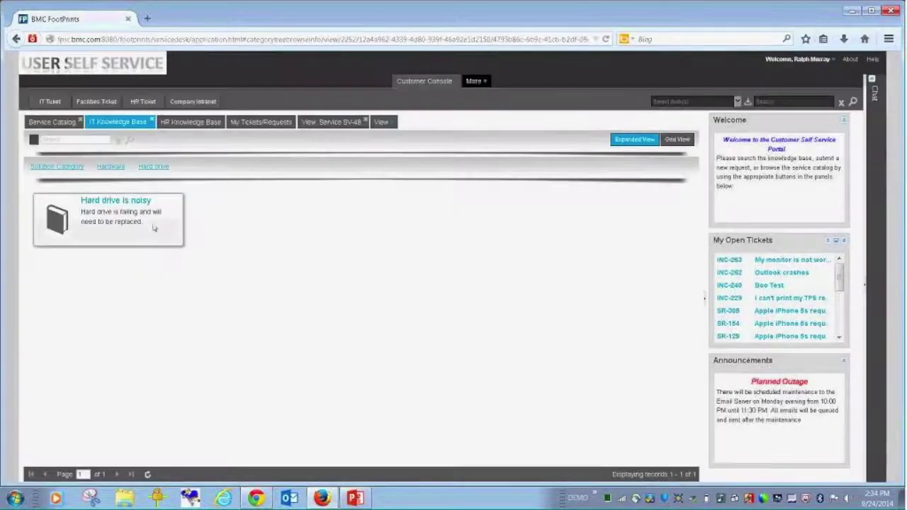
pyautogui.click(153, 228)
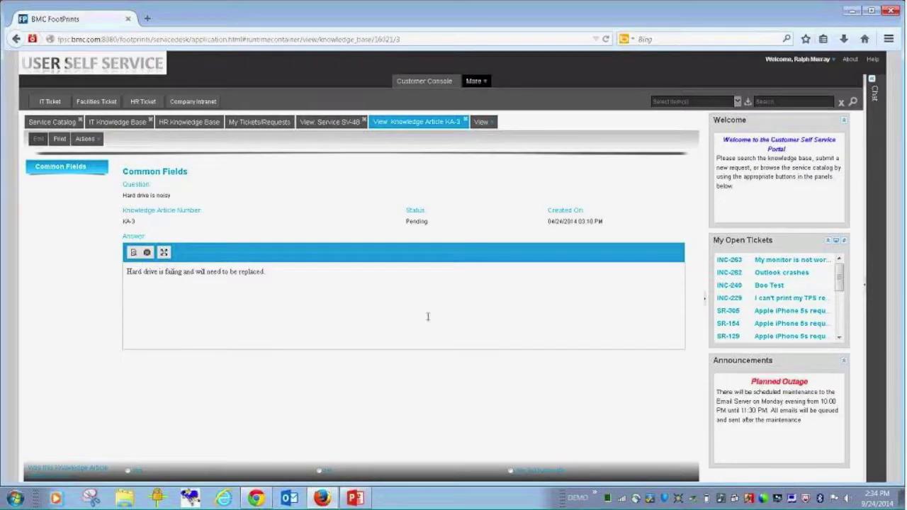
pyautogui.click(195, 126)
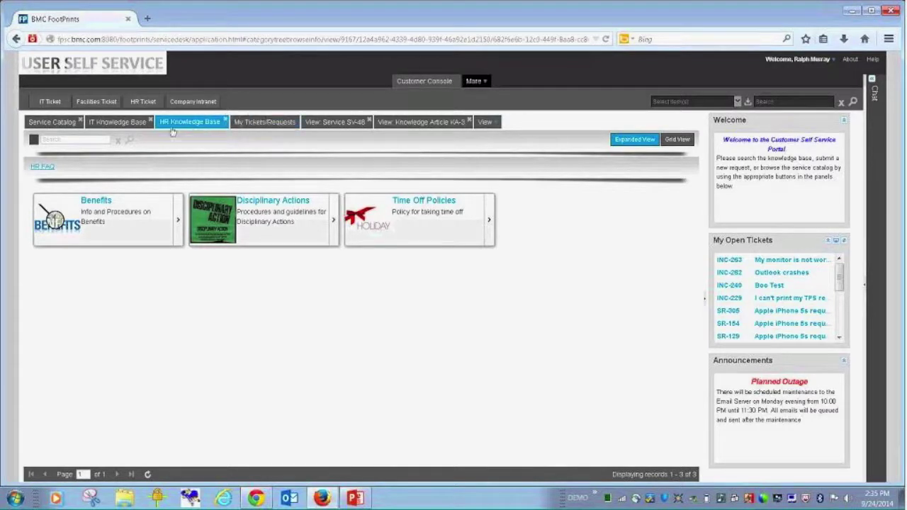
pyautogui.click(277, 125)
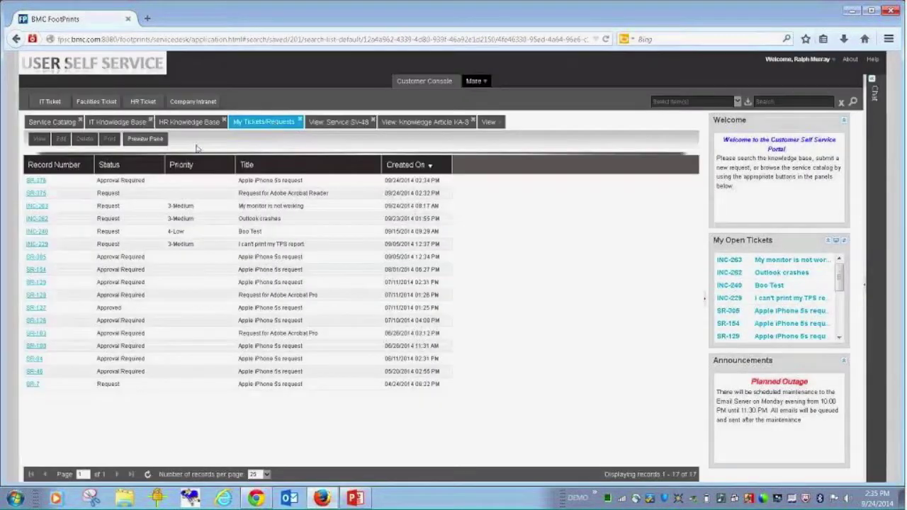
# - Select the INC-263 monitor ticket in My Tickets/Requests, then start a new IT incident
pyautogui.click(130, 205)
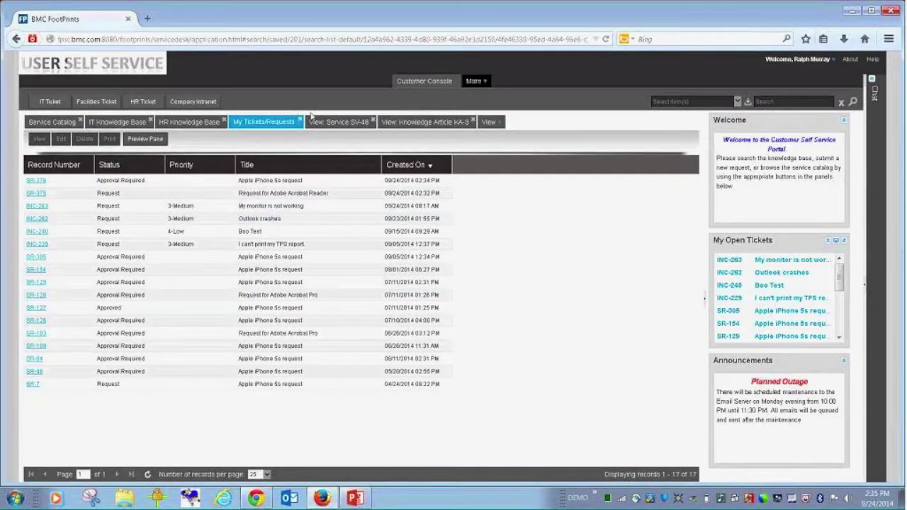
pyautogui.click(50, 102)
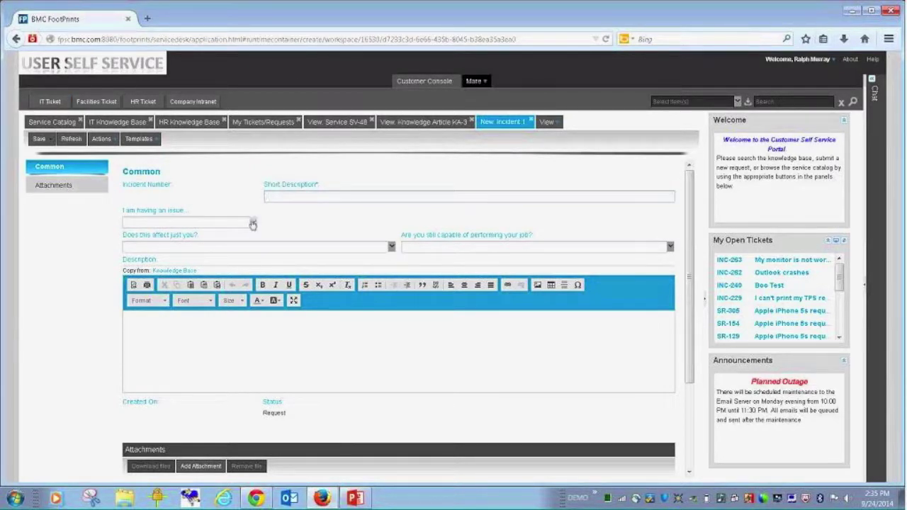
# - Enter 'Monitor broke' as the incident's short description
pyautogui.click(273, 226)
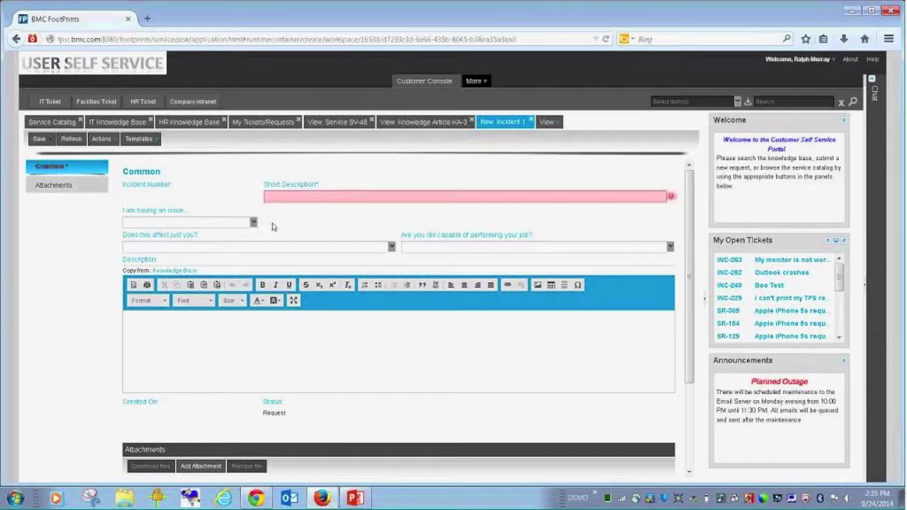
pyautogui.click(312, 198)
pyautogui.write('Monitor broke')
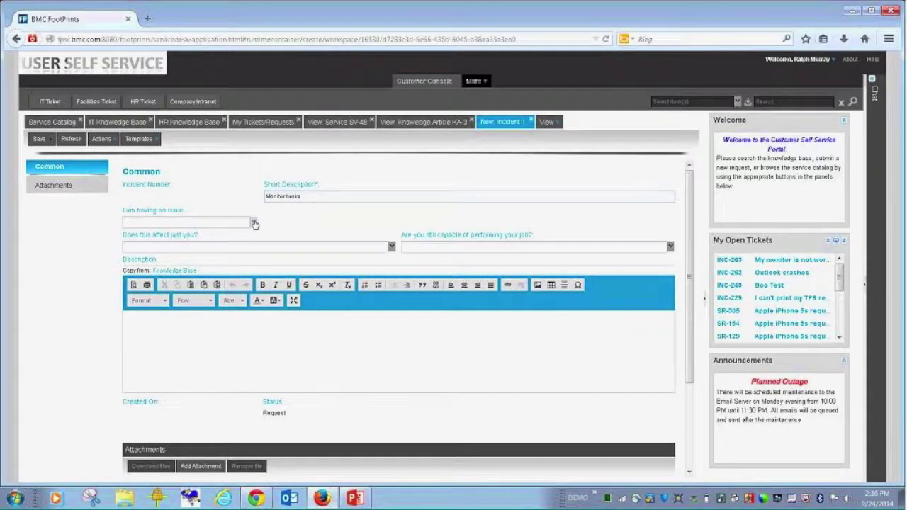
# - Set the issue to Printing Something, To an attached printer, with problem The ink is low
pyautogui.click(253, 224)
pyautogui.click(241, 239)
pyautogui.click(302, 224)
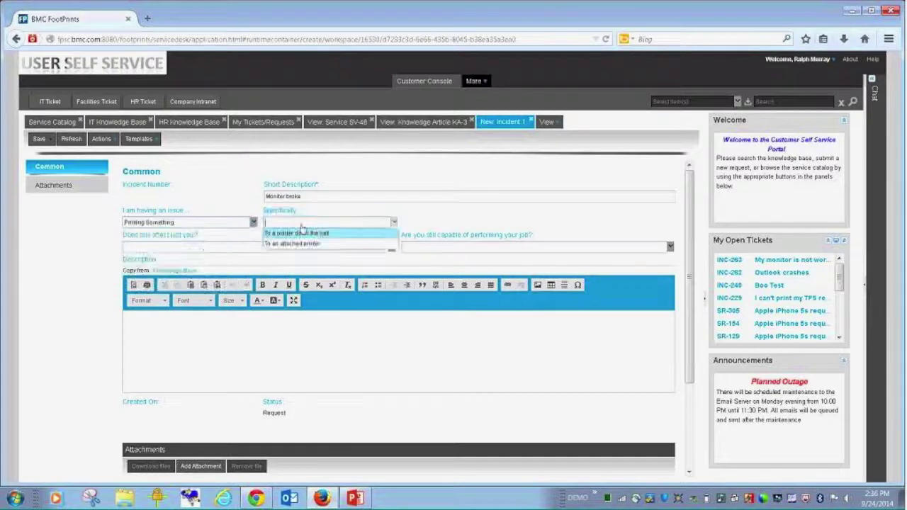
pyautogui.click(280, 243)
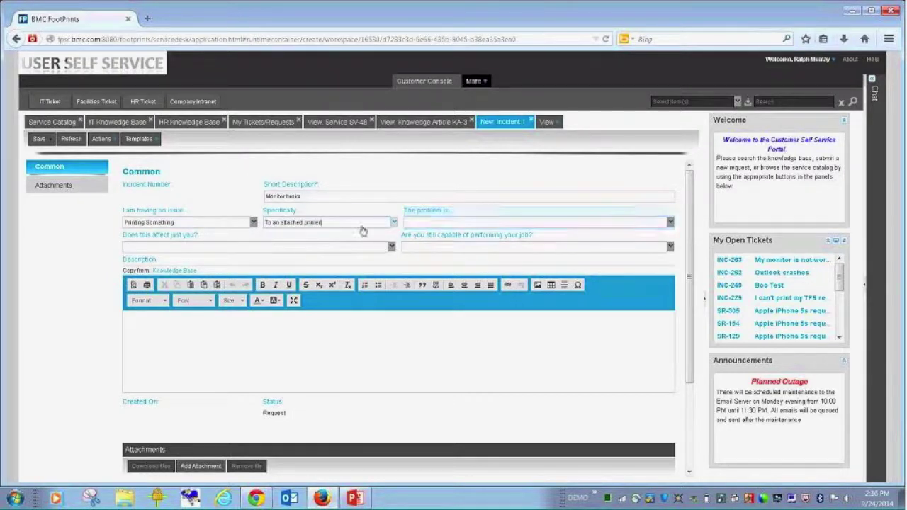
pyautogui.click(439, 223)
pyautogui.click(424, 243)
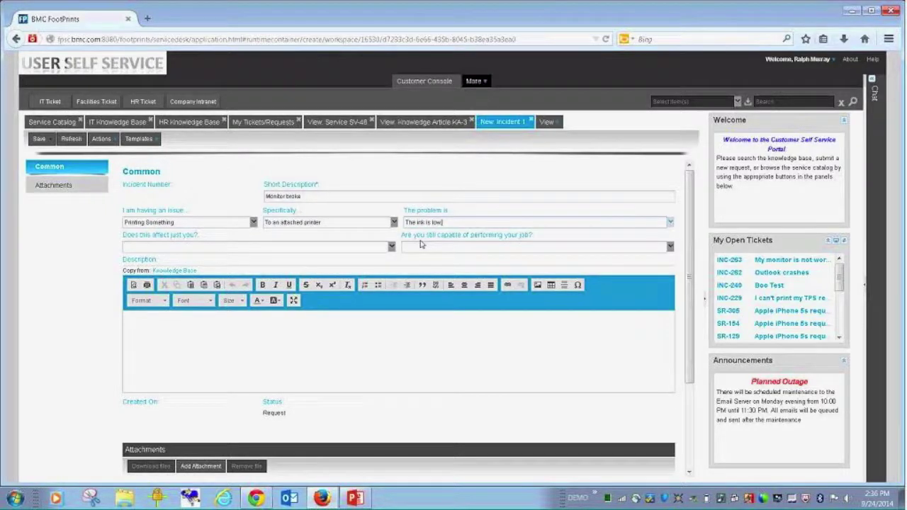
pyautogui.click(253, 222)
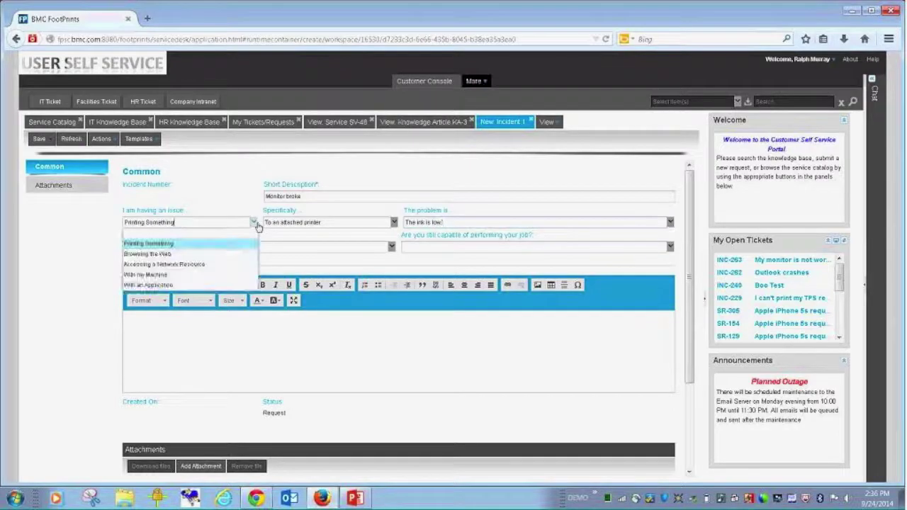